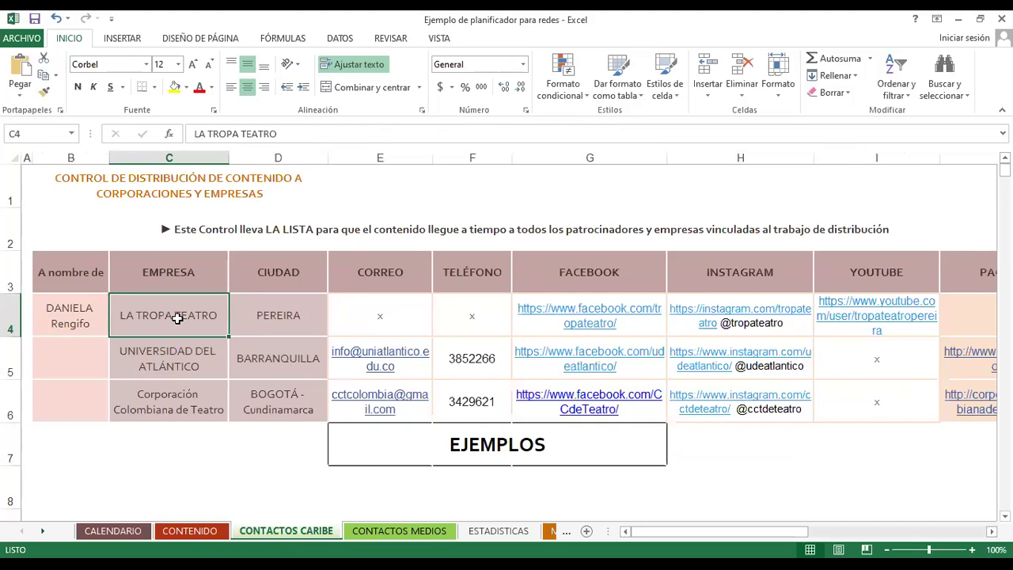
# - Examine the contact details of UNIVERSIDAD DEL ATLÁNTICO from the person column through PAG WEB on the CONTACTOS CARIBE sheet
pyautogui.press('Down')
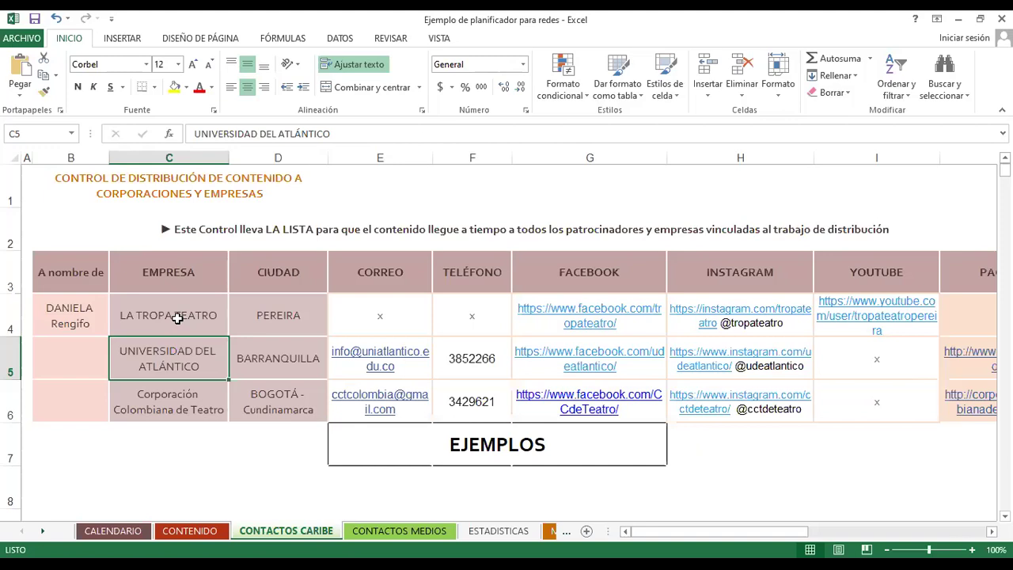
pyautogui.press('Right')
pyautogui.press('Right')
pyautogui.press('Right')
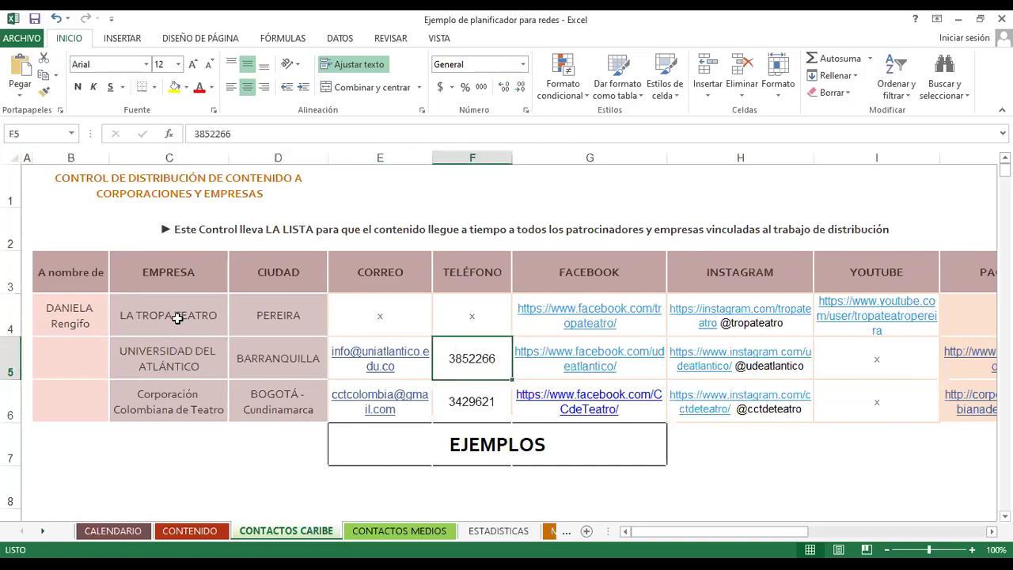
pyautogui.press('Right')
pyautogui.press('Right')
pyautogui.press('Right')
pyautogui.press('Right')
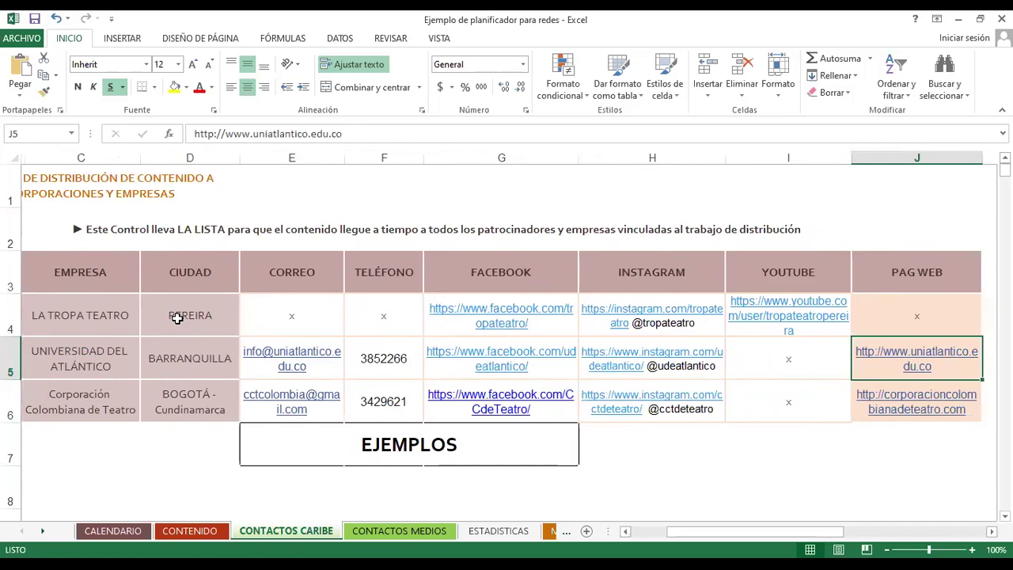
pyautogui.press('Left')
pyautogui.press('Left')
pyautogui.press('Left')
pyautogui.press('Left')
pyautogui.press('Left')
pyautogui.press('Left')
pyautogui.press('Left')
pyautogui.press('Left')
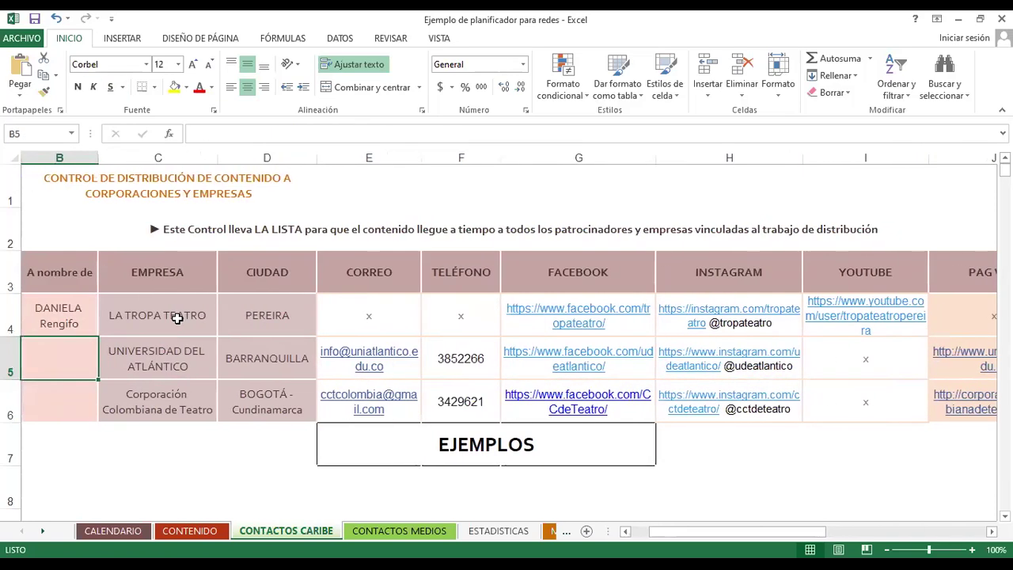
pyautogui.press('Right')
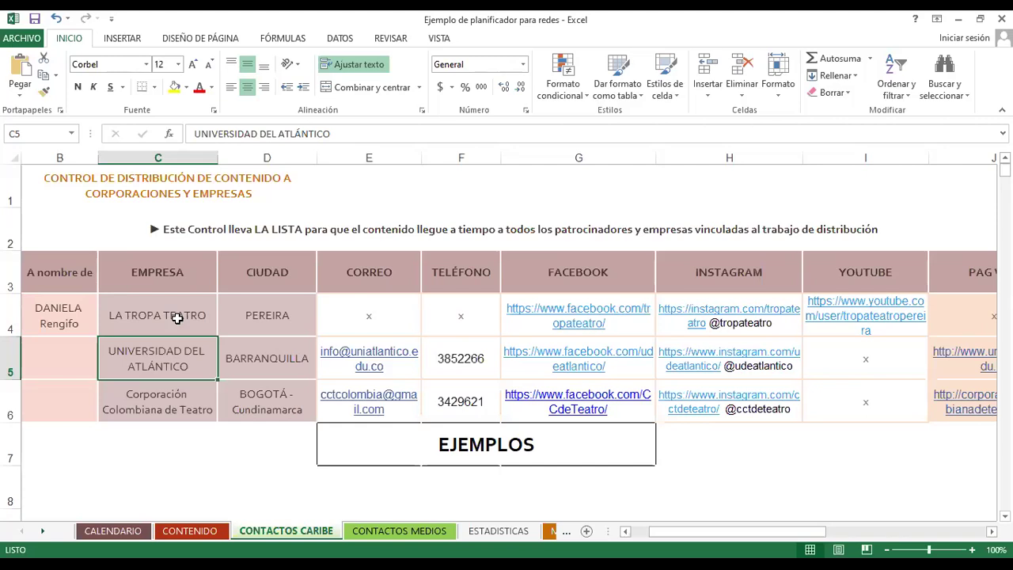
# - Open the CONTACTOS MEDIOS sheet and examine the CIUDAD CULTURAL row from EMPRESA through PAG WEB
pyautogui.click(396, 530)
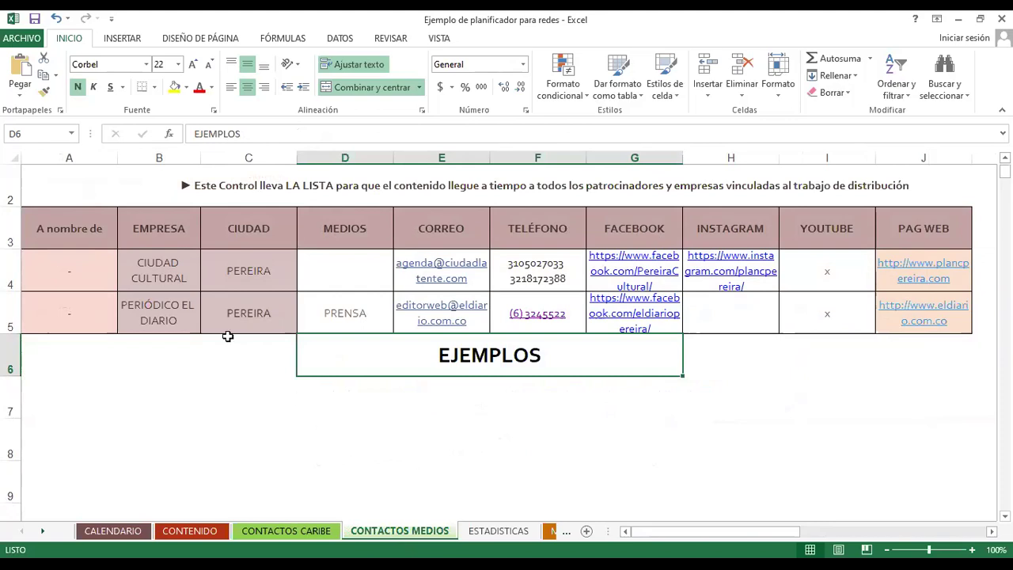
pyautogui.click(190, 275)
pyautogui.press('Right')
pyautogui.press('Right')
pyautogui.press('Right')
pyautogui.press('Right')
pyautogui.press('Right')
pyautogui.press('Right')
pyautogui.press('Right')
pyautogui.press('Right')
pyautogui.press('Left')
pyautogui.press('Left')
pyautogui.press('Left')
pyautogui.press('Left')
pyautogui.press('Left')
pyautogui.press('Left')
pyautogui.press('Left')
pyautogui.press('Left')
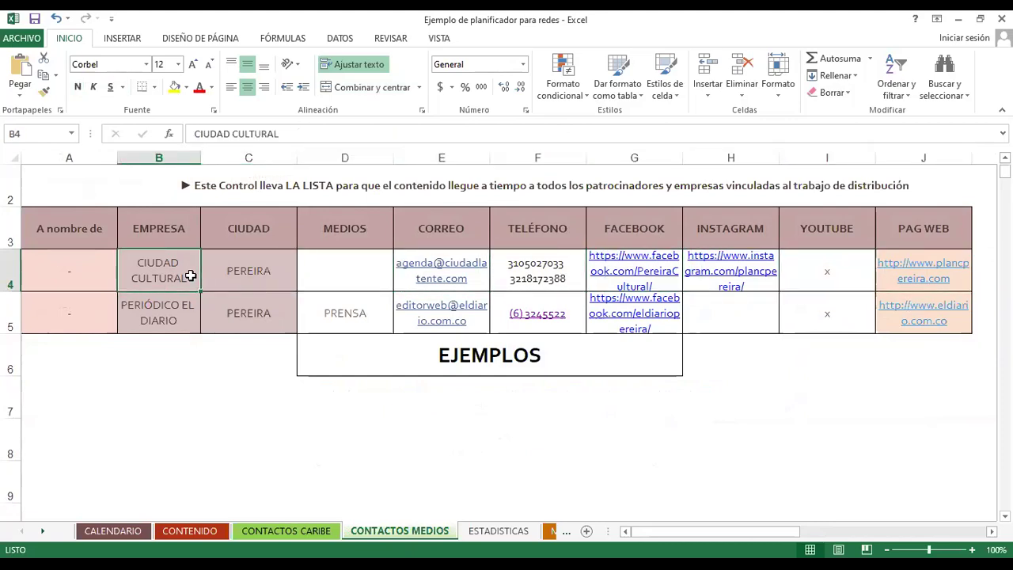
# - Review CIUDAD CULTURAL's contact columns up to INSTAGRAM again, and compare the media contacts with the CONTACTOS CARIBE sheet
pyautogui.press('Right')
pyautogui.press('Right')
pyautogui.press('Right')
pyautogui.press('Right')
pyautogui.press('Right')
pyautogui.press('Right')
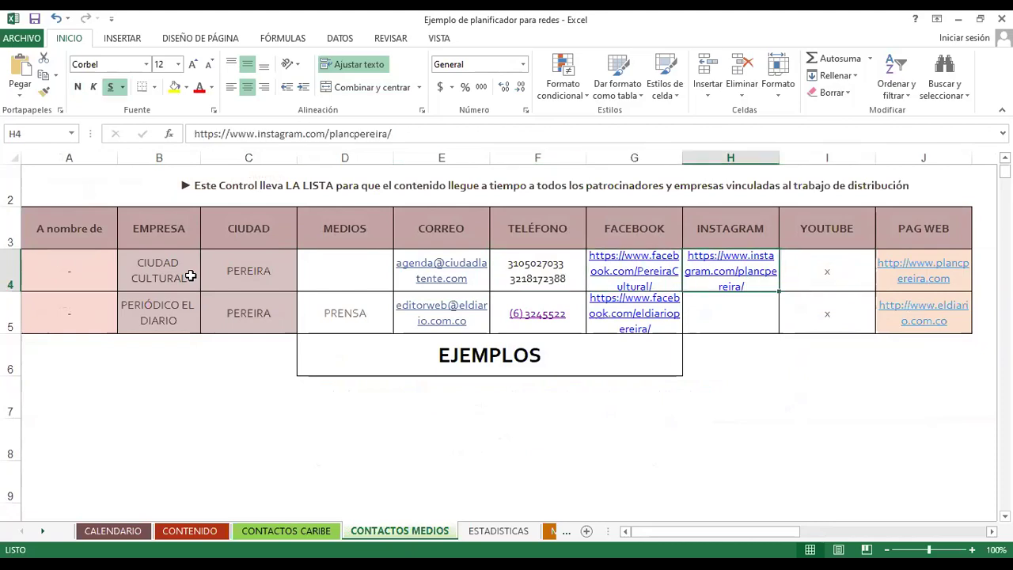
pyautogui.press('Left')
pyautogui.press('Left')
pyautogui.press('Left')
pyautogui.press('Left')
pyautogui.press('Left')
pyautogui.press('Left')
pyautogui.press('Down')
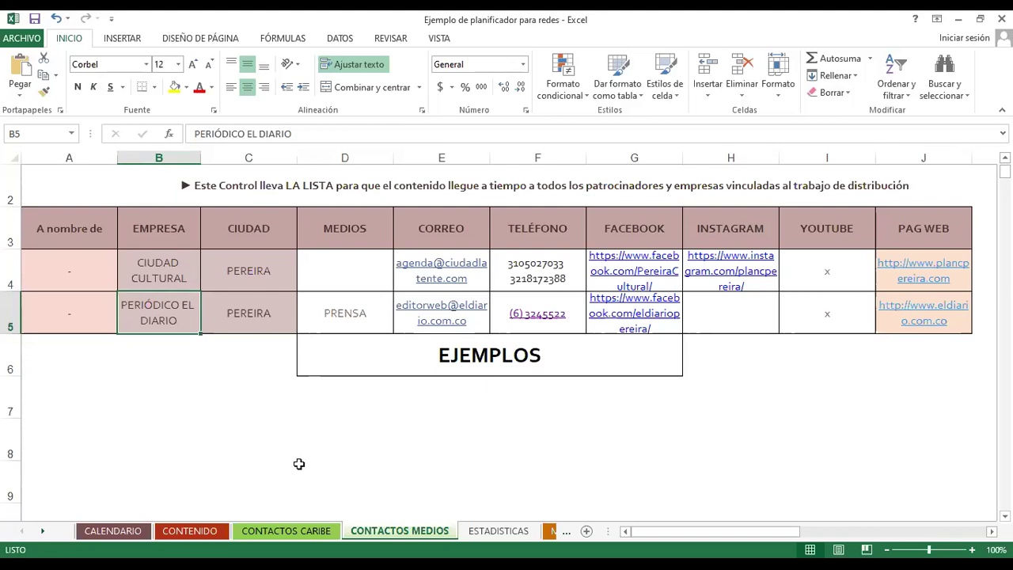
pyautogui.click(298, 536)
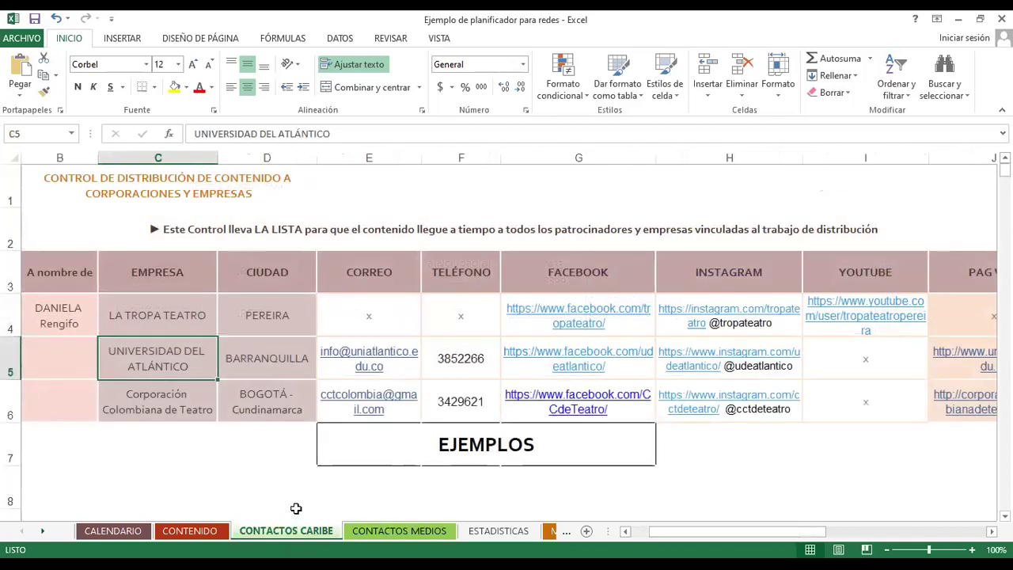
pyautogui.click(402, 531)
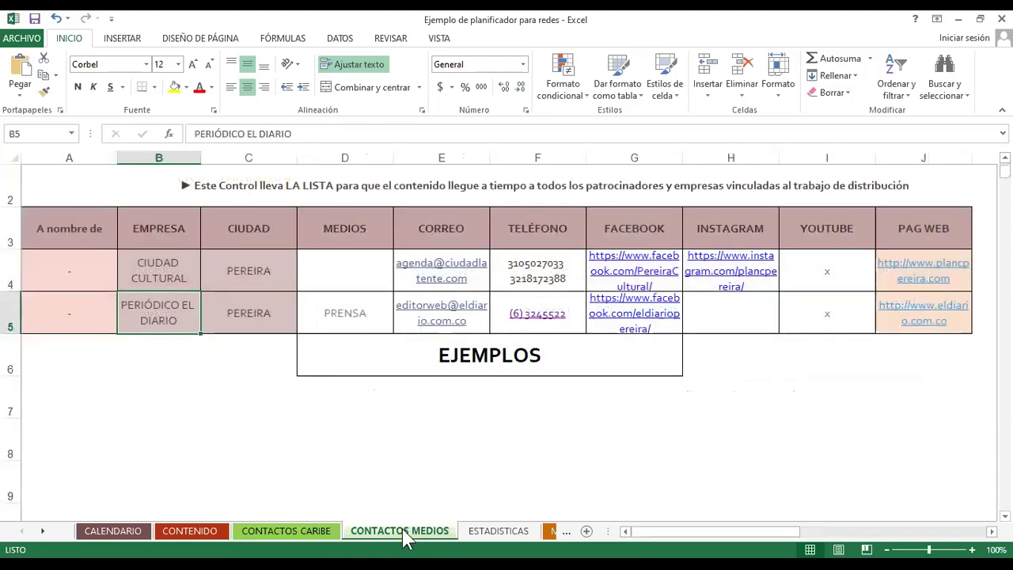
# - Open the ESTADISTICAS sheet and examine the BACANAL premiere's transmission channel and closing figures
pyautogui.click(498, 532)
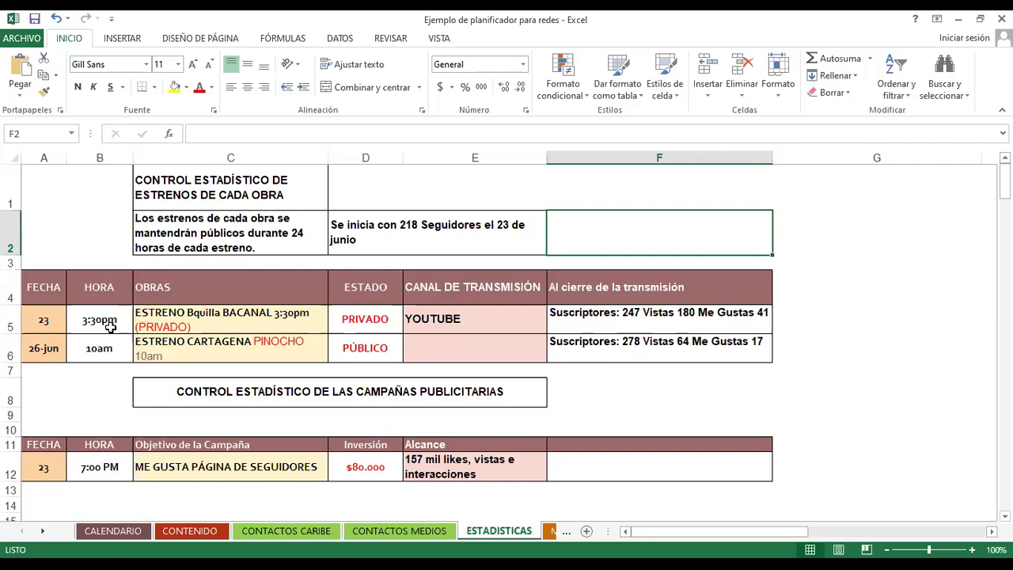
pyautogui.click(432, 320)
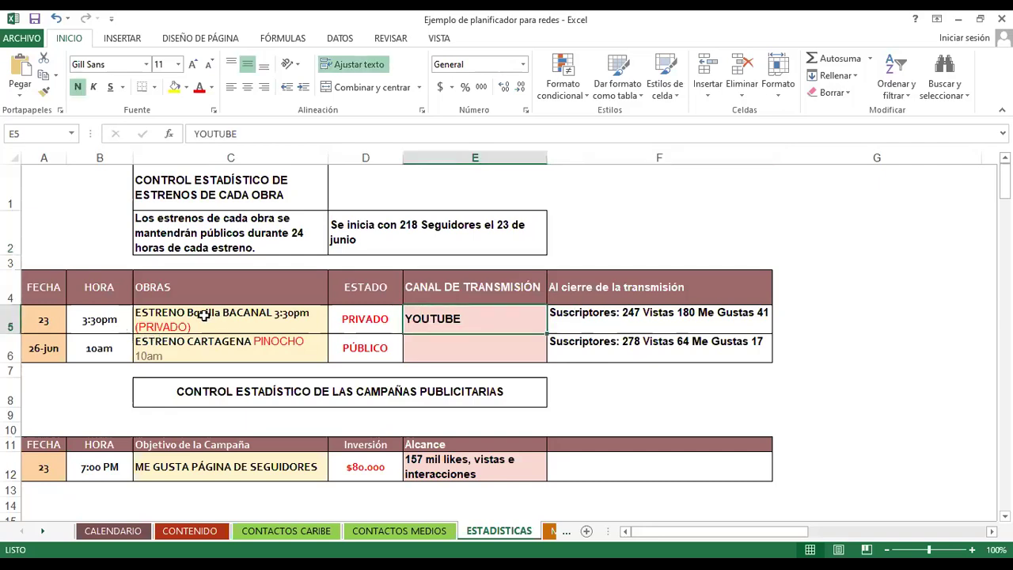
pyautogui.click(650, 329)
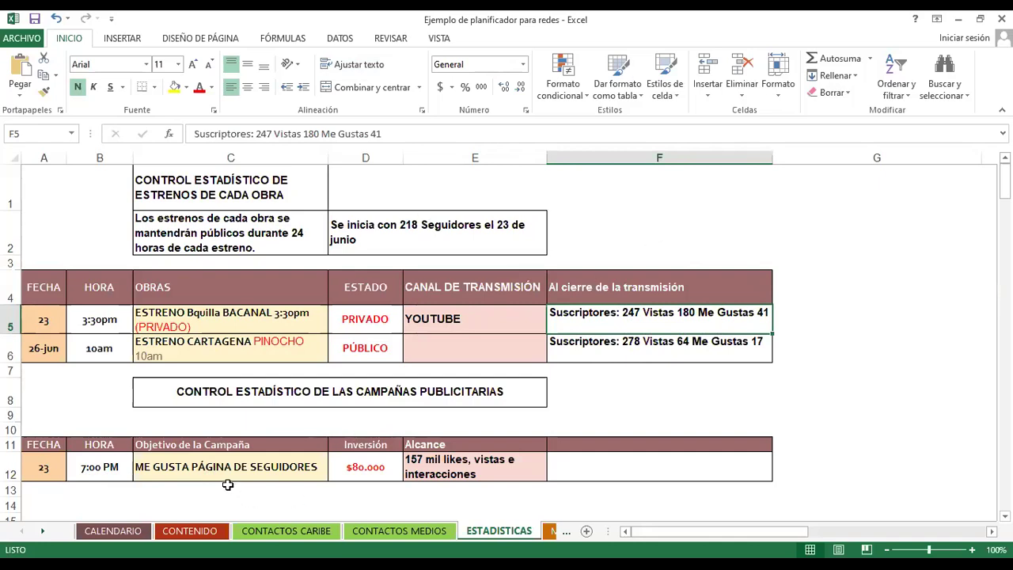
# - Examine the investment, objective and reach of the advertising campaign in row 12
pyautogui.click(364, 468)
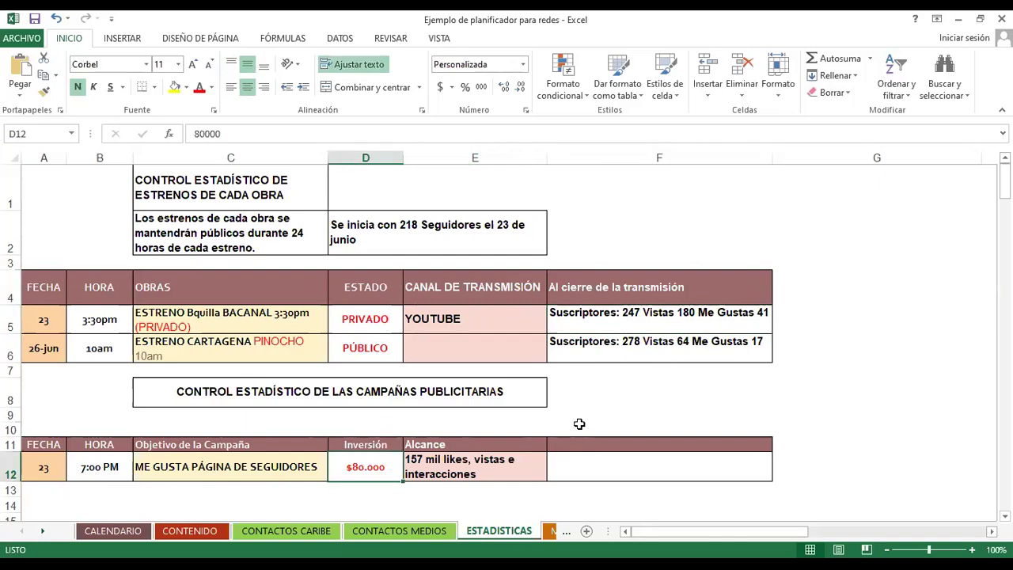
pyautogui.click(203, 470)
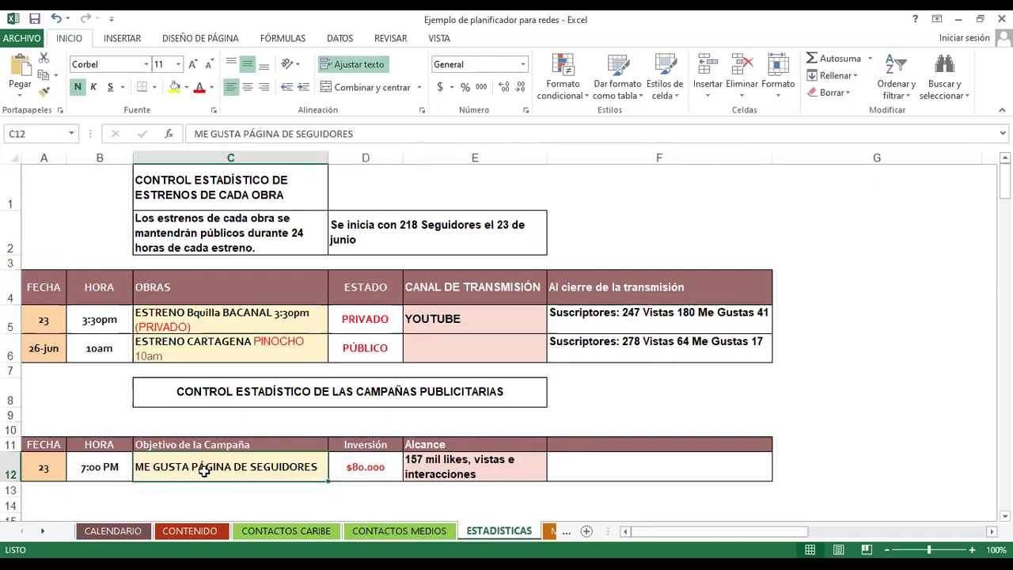
pyautogui.click(362, 473)
pyautogui.click(435, 462)
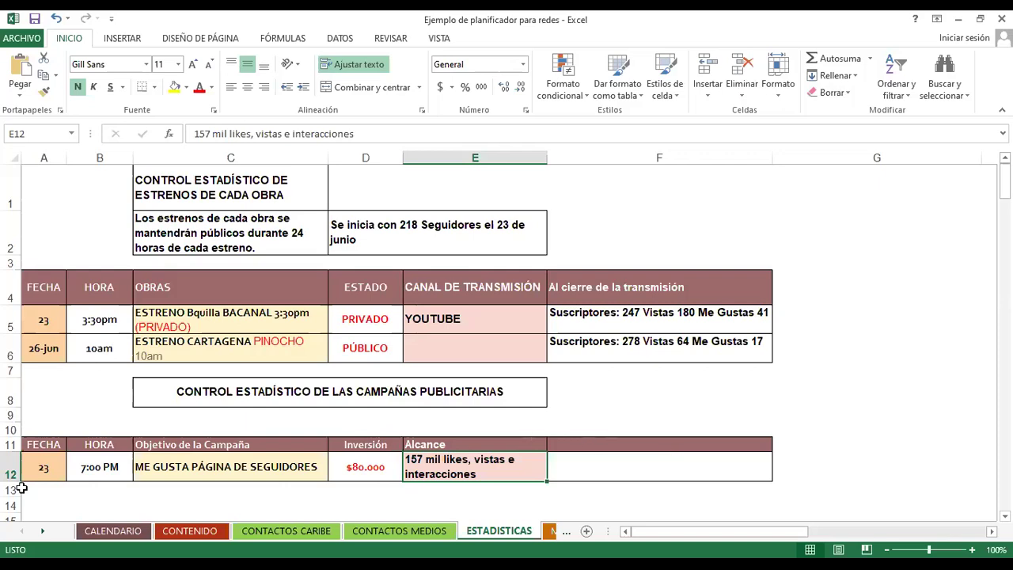
# - View the growth plan on the MONETIZACIÓN sheet and return to the ESTADISTICAS sheet
pyautogui.click(43, 531)
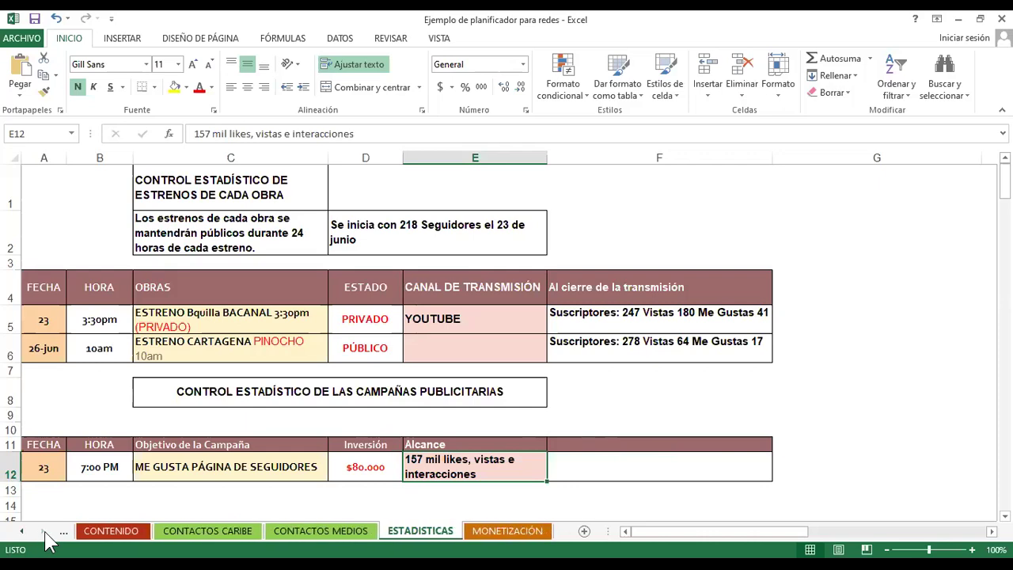
pyautogui.click(514, 532)
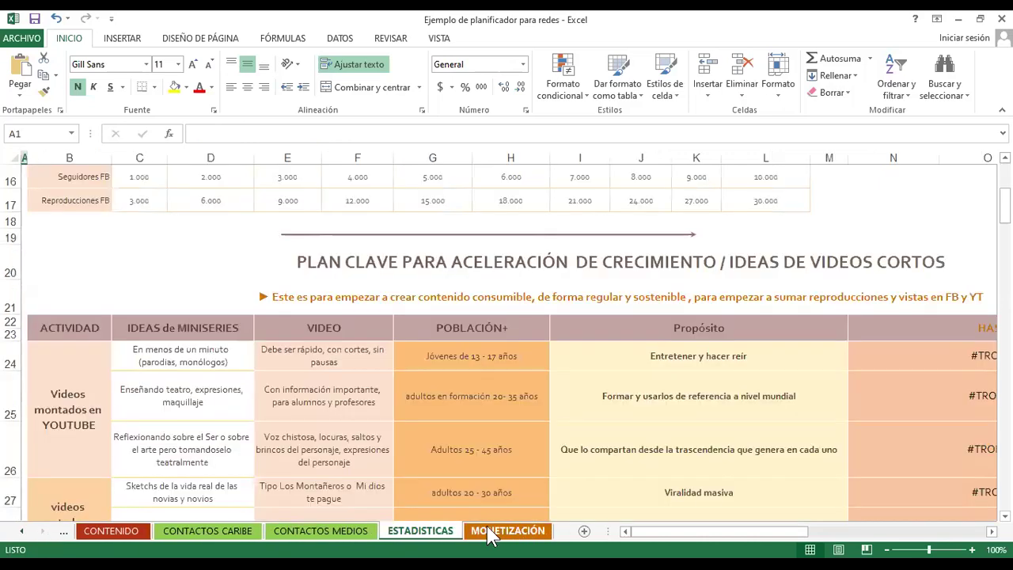
pyautogui.click(420, 531)
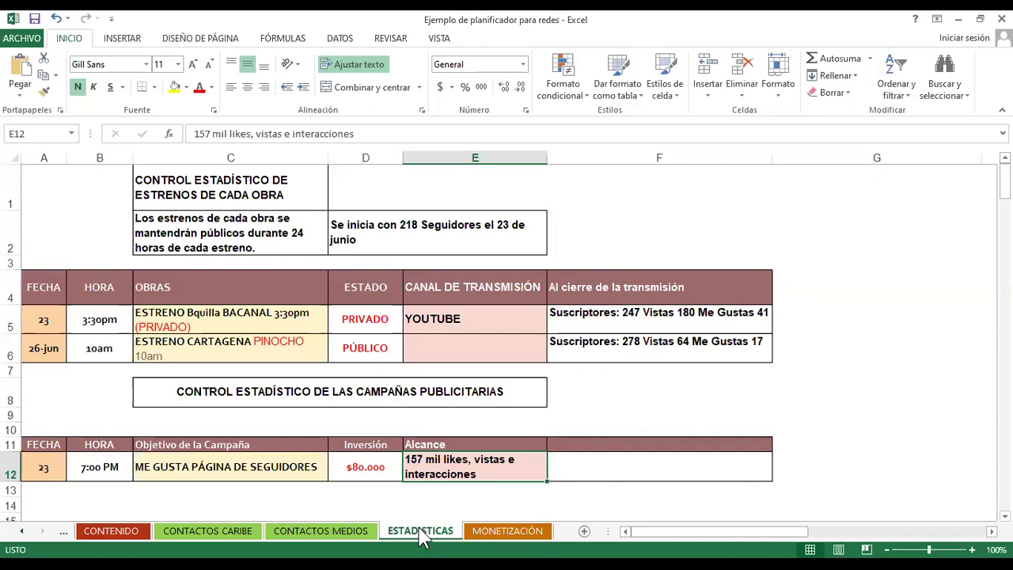
# - Open the CONTENIDO sheet and review the FECHA, HORA, ACTIVIDAD and Sugerencia de Uso de Imagen column headings
pyautogui.click(124, 533)
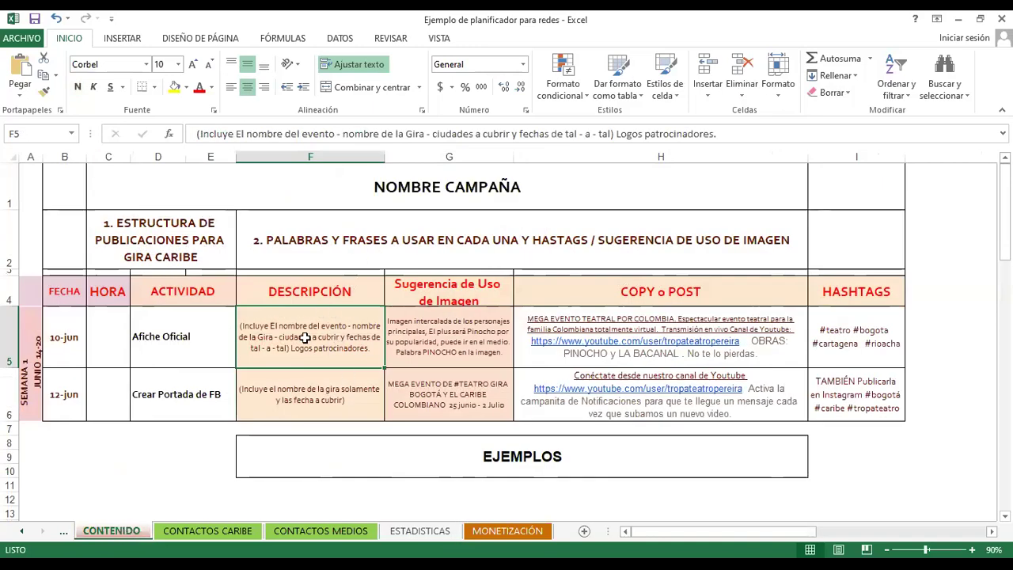
pyautogui.moveTo(68, 293); pyautogui.dragTo(99, 295)
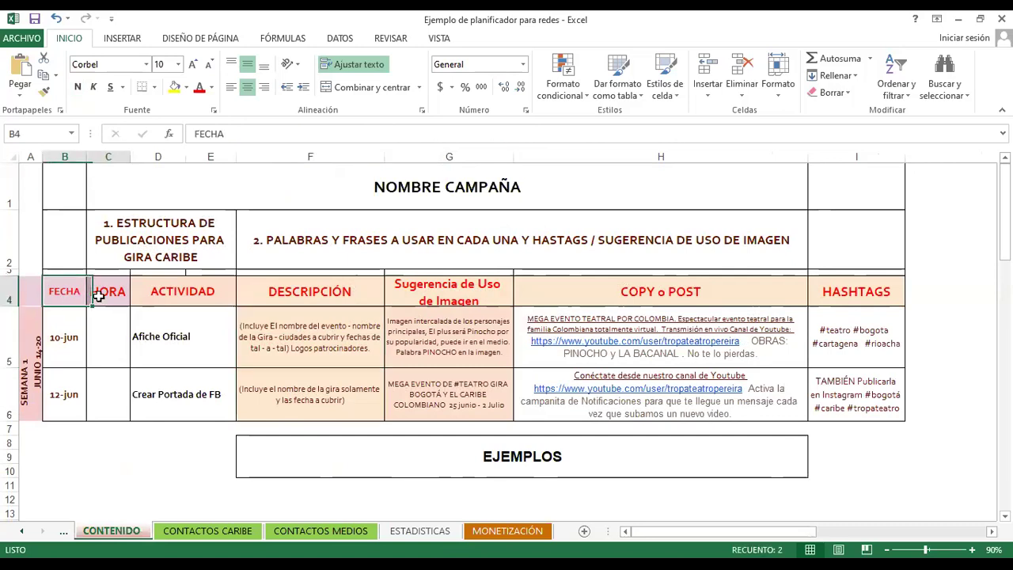
pyautogui.click(169, 293)
pyautogui.click(424, 291)
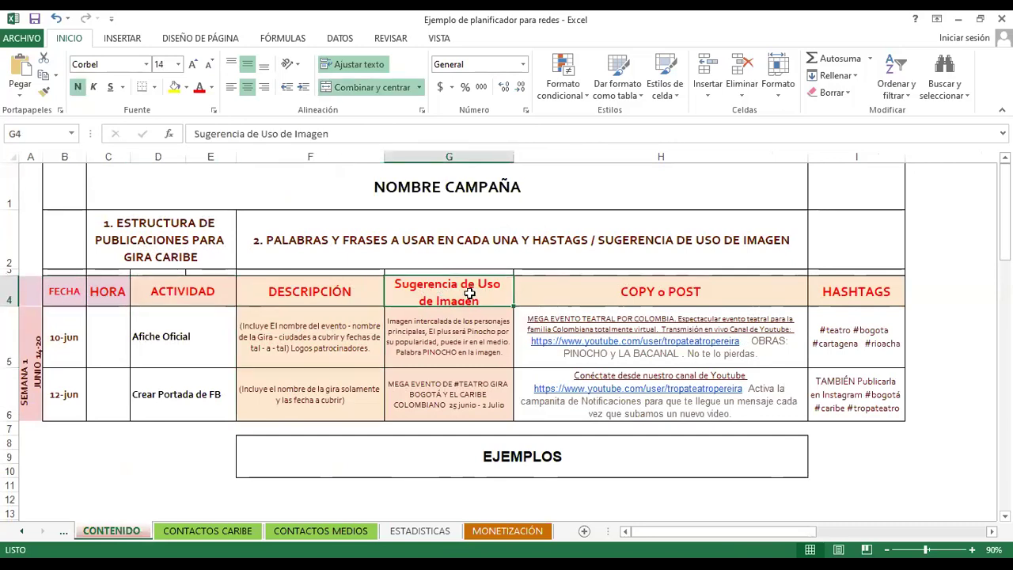